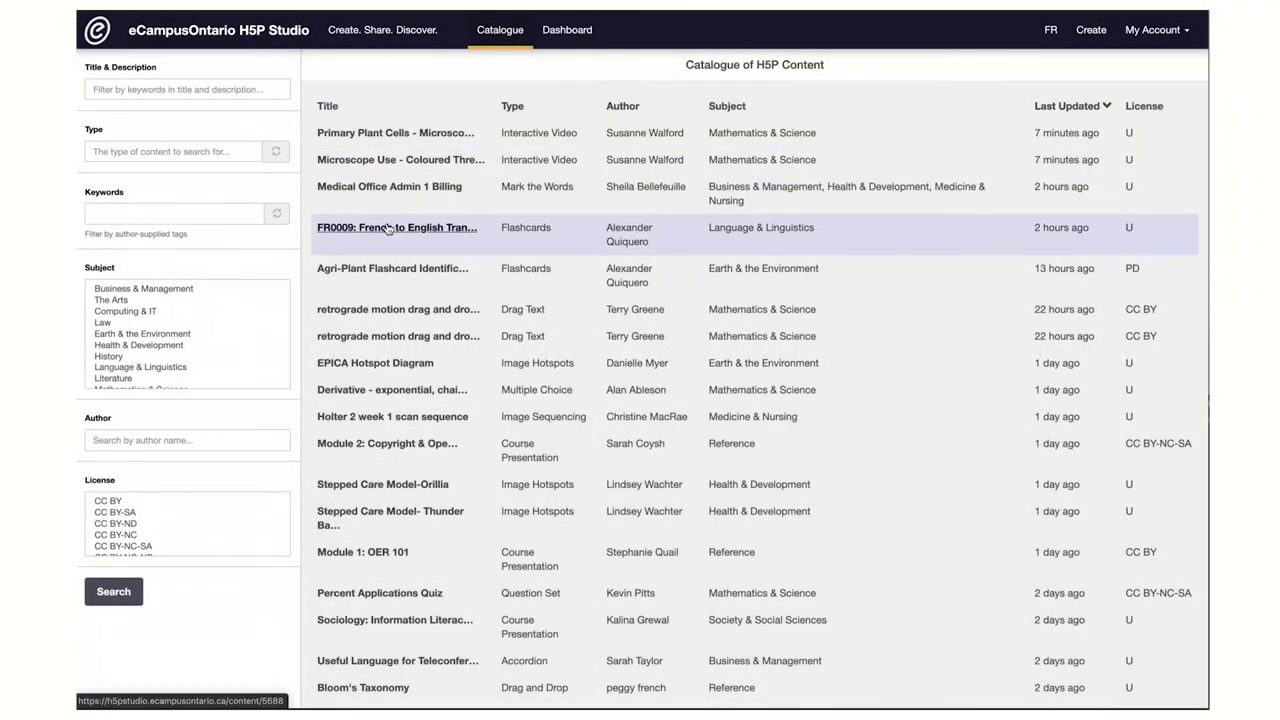
- Scroll down and bring up the second page of catalogue entries
scroll(388, 228, down, 3)
scroll(388, 228, down, 2)
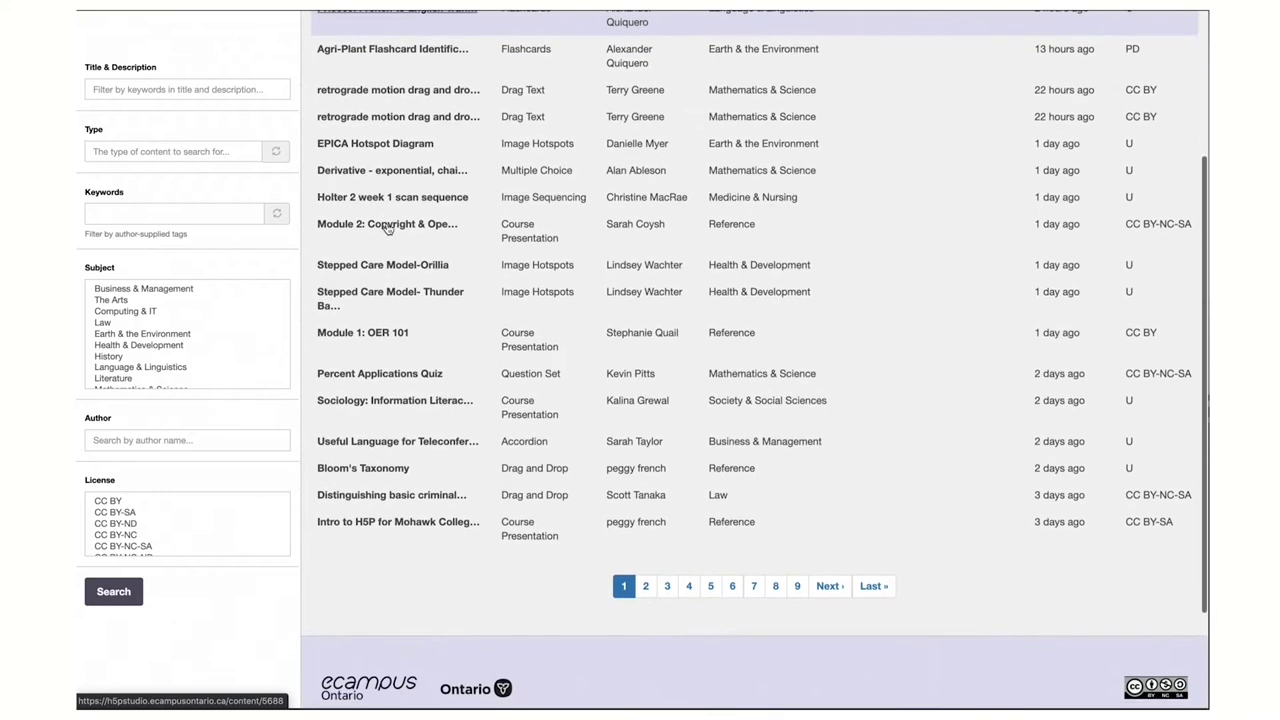
click(645, 567)
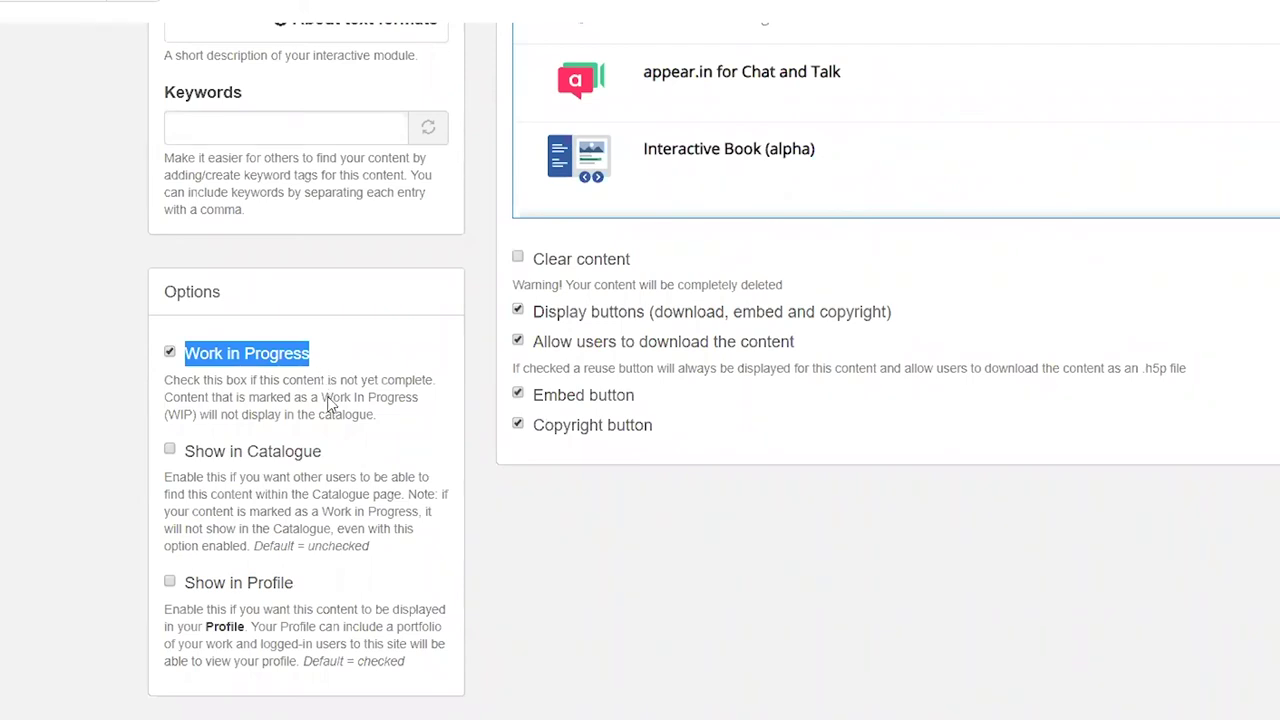
- Turn Show in Catalogue and Show in Profile on, then off again, leaving only Work in Progress
scroll(315, 390, down, 1)
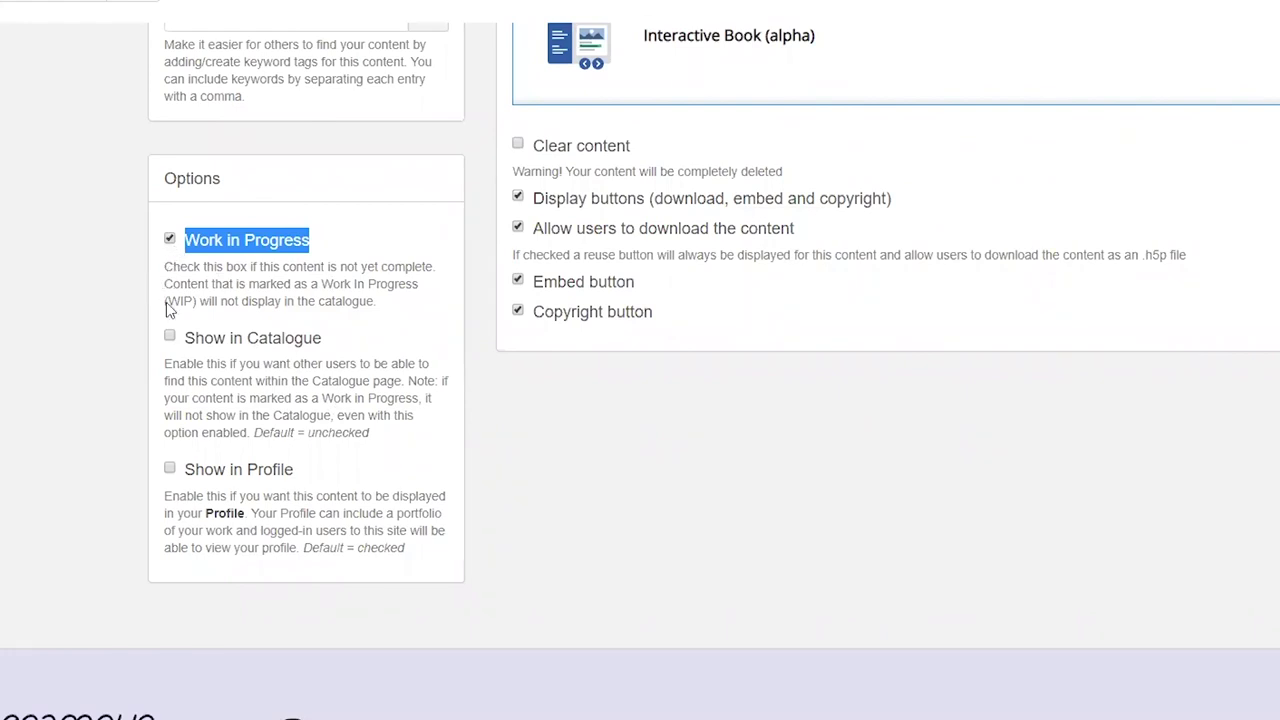
click(170, 338)
click(170, 470)
click(170, 469)
click(171, 340)
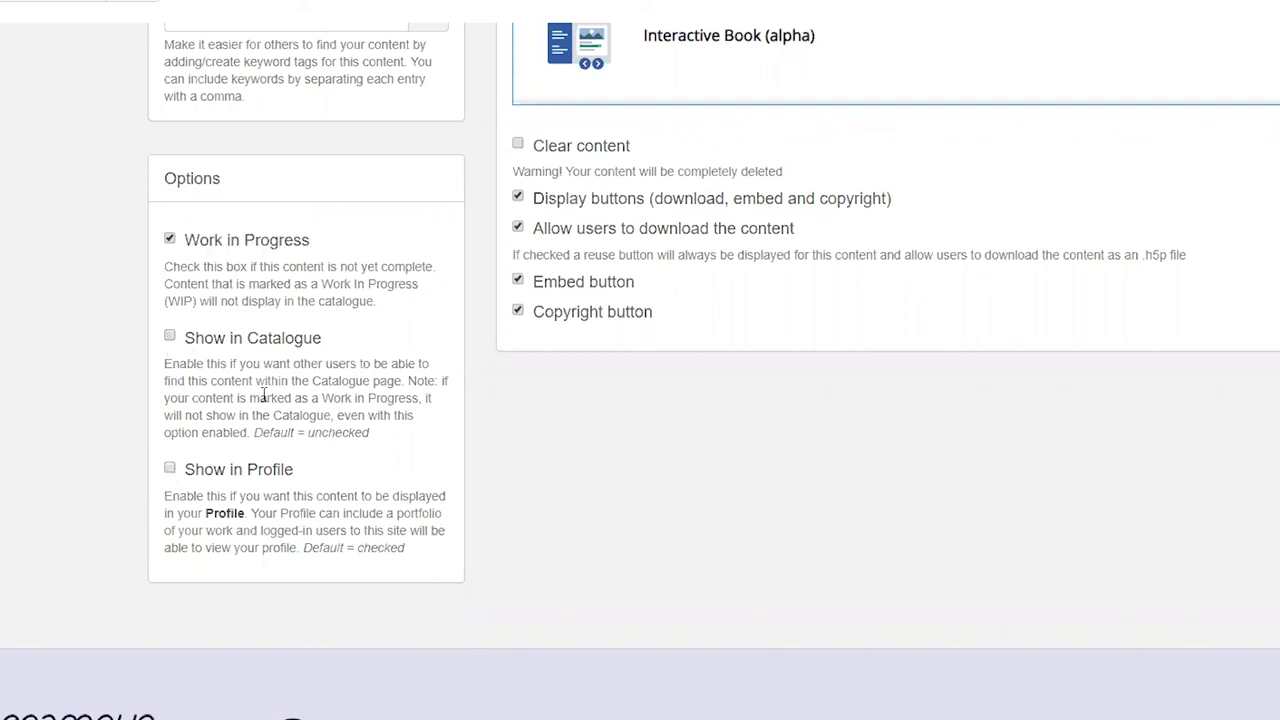